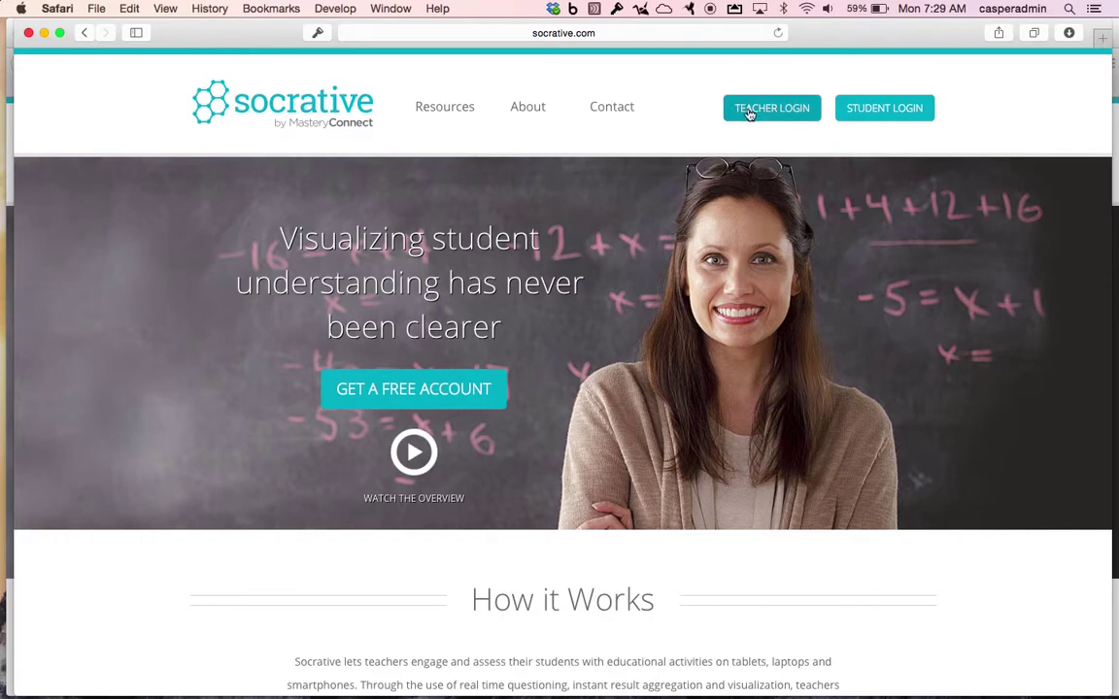
Sign in as the teacher with Google and highlight the room code in the header.
left_click(788, 121)
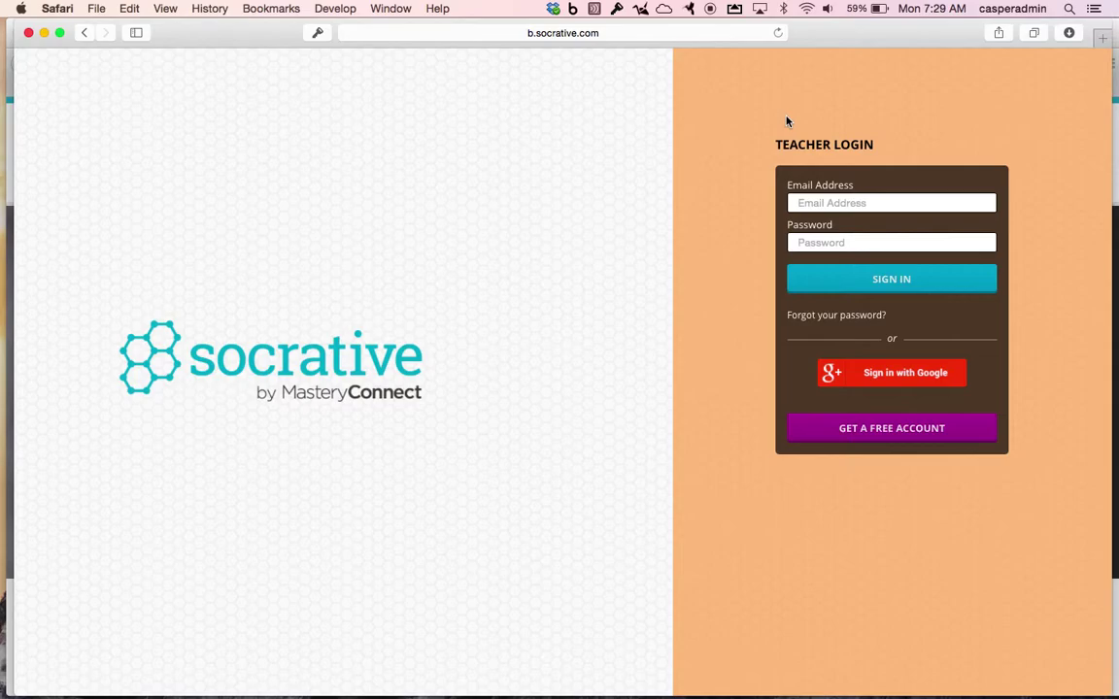
left_click(875, 374)
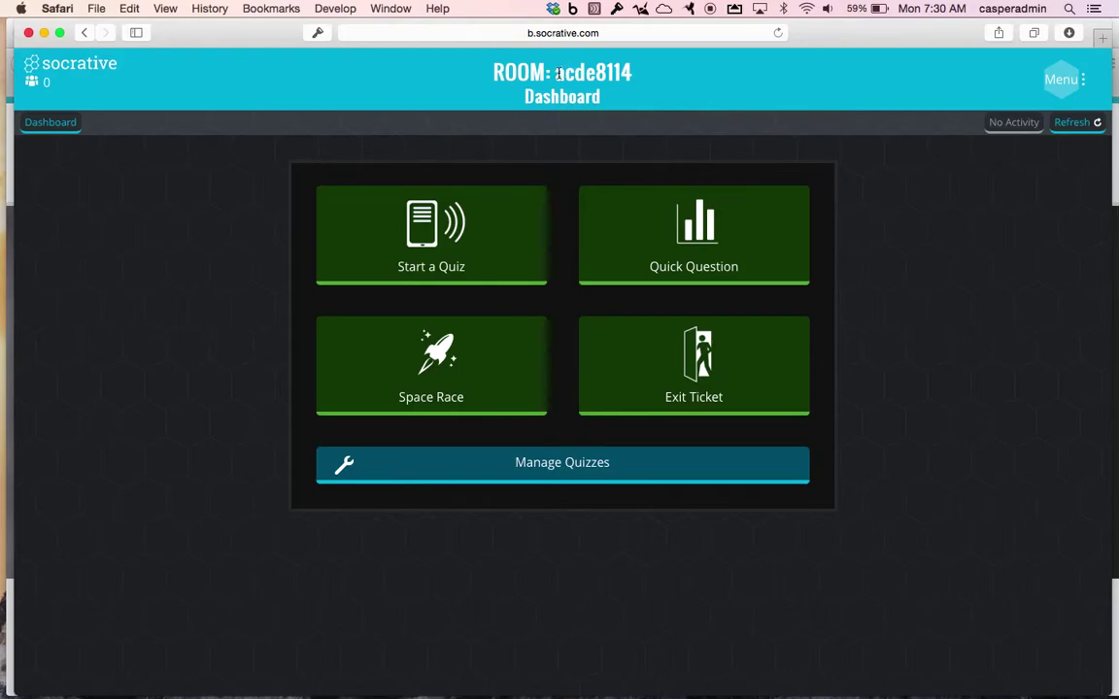
left_click_drag(554, 72, 635, 78)
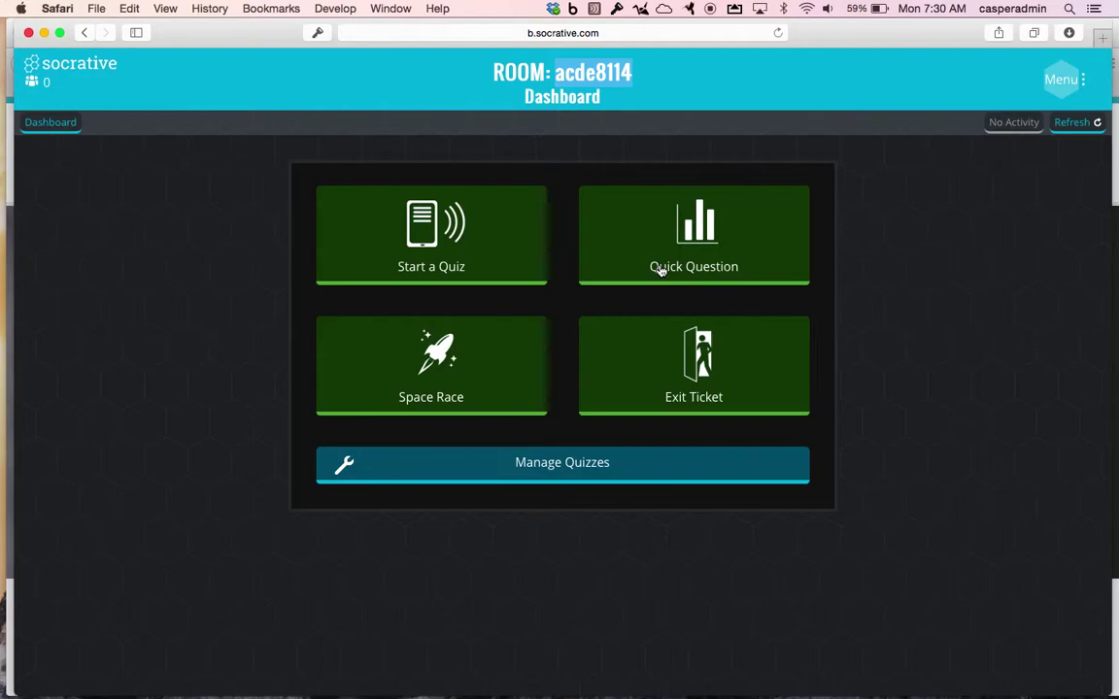
Launch a Multiple Choice quick question, then finish it.
left_click(659, 271)
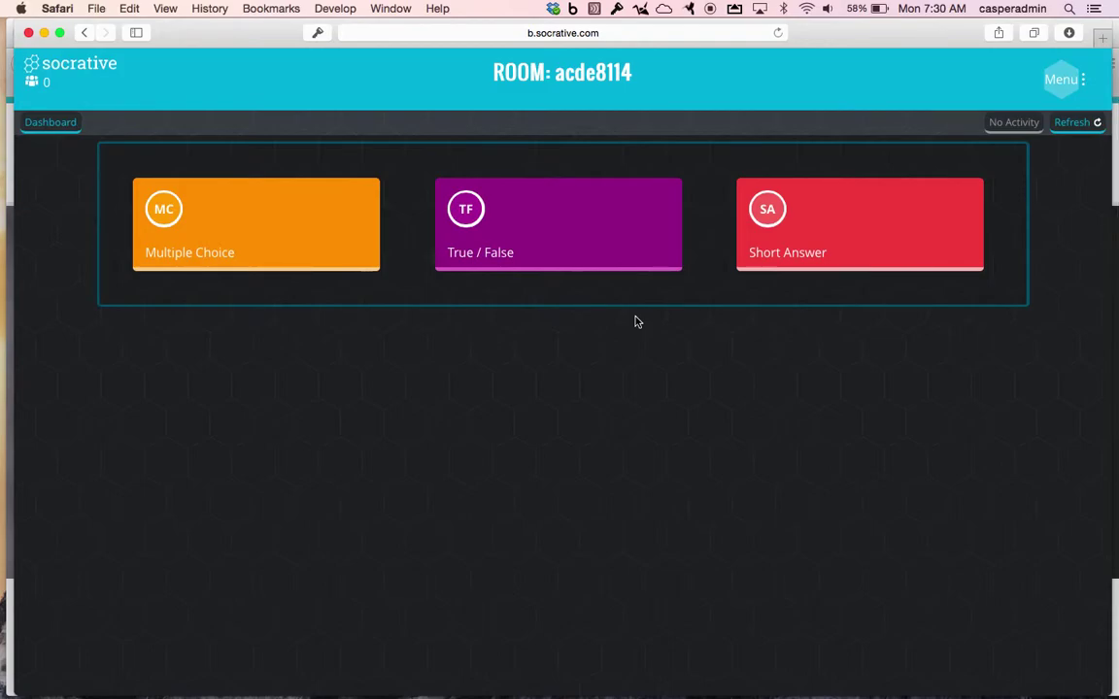
left_click(287, 207)
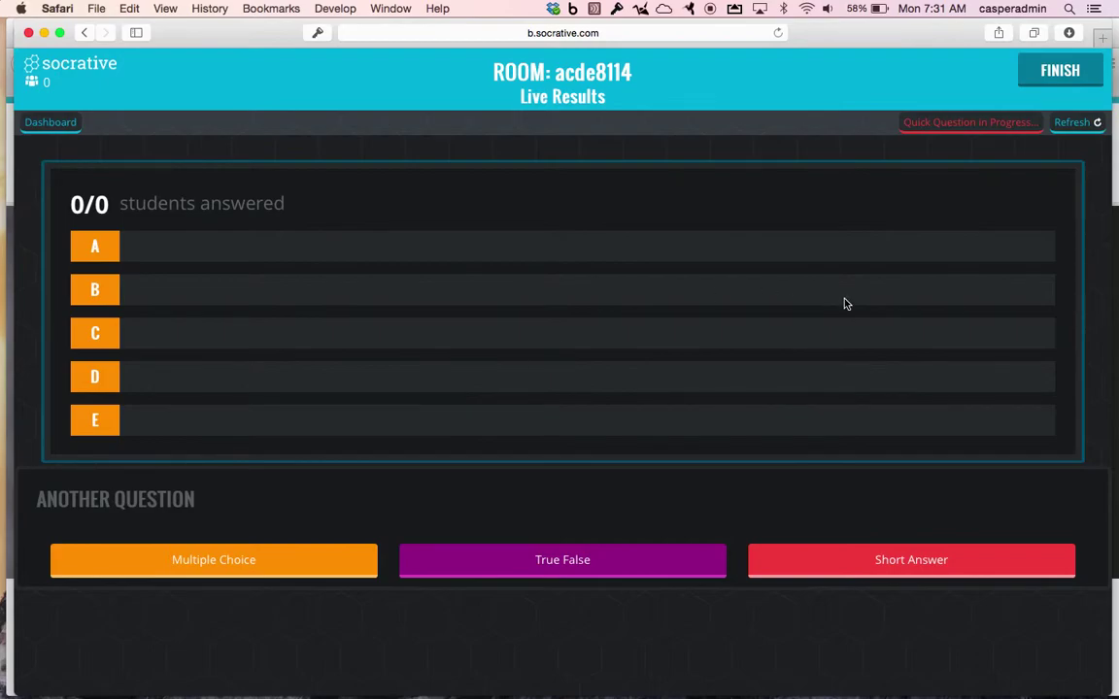
left_click(1051, 73)
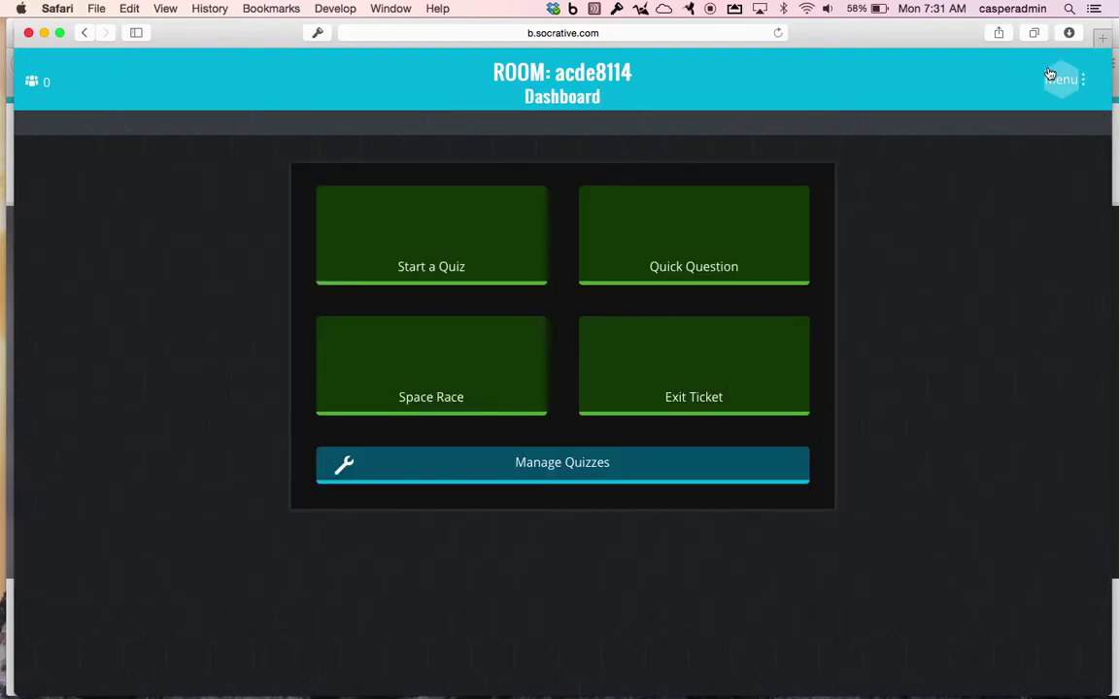
Launch a True / False quick question, then finish it.
left_click(670, 225)
left_click(594, 239)
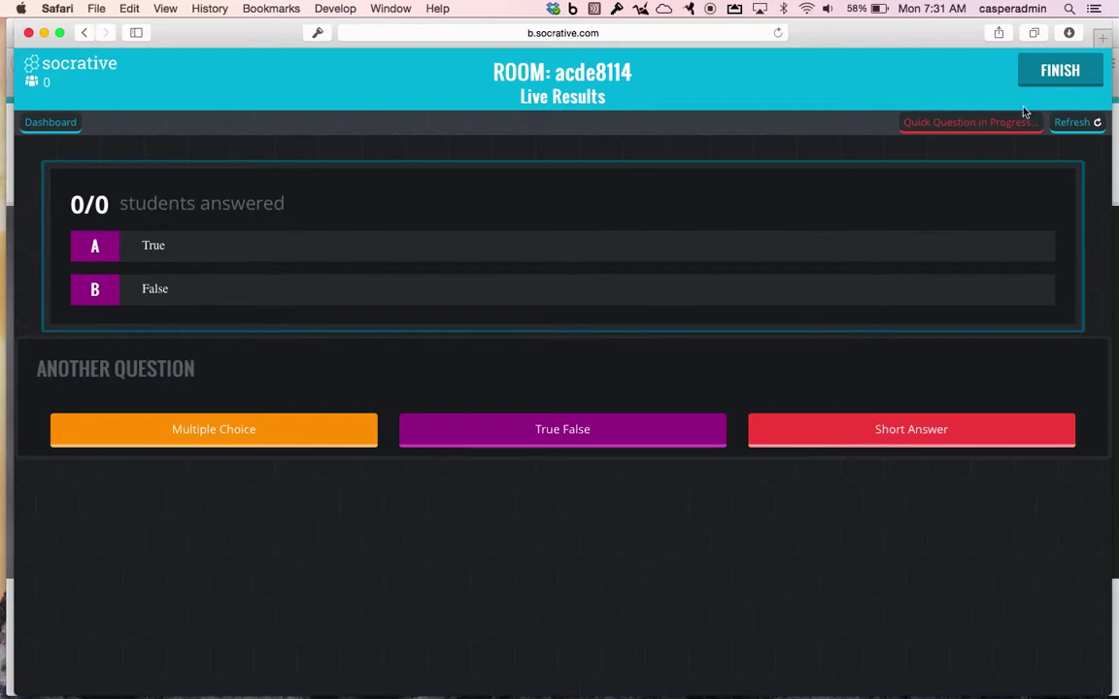
left_click(1056, 76)
Open a Short Answer quick question, then return to the dashboard and open Start a Quiz.
left_click(753, 279)
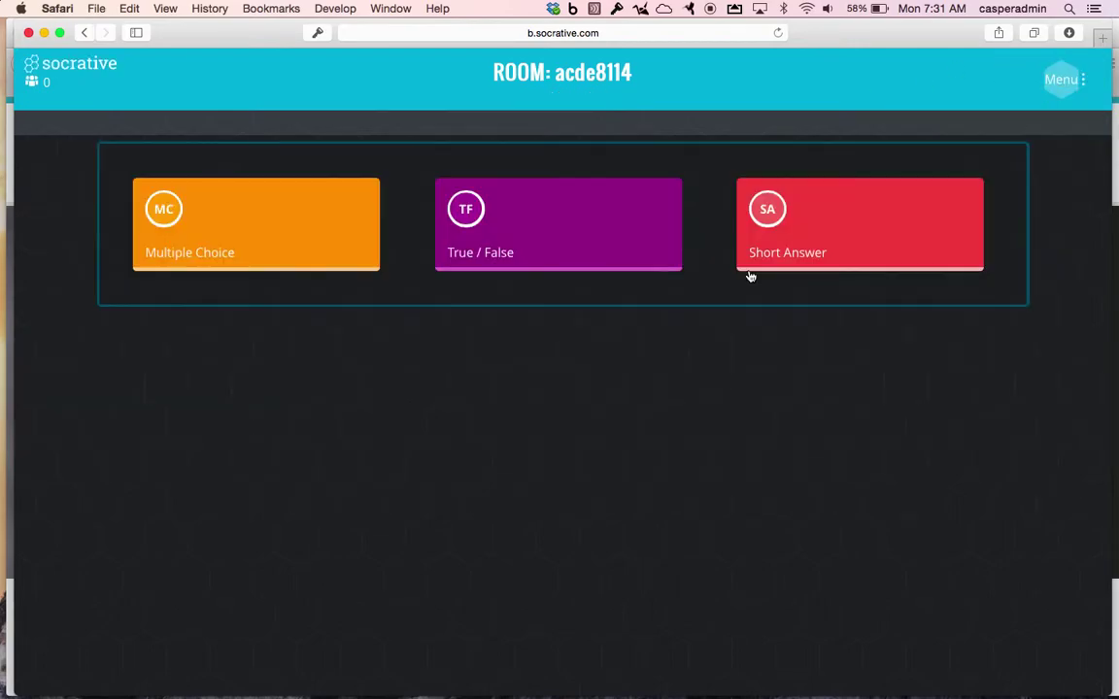
left_click(823, 237)
left_click(556, 282)
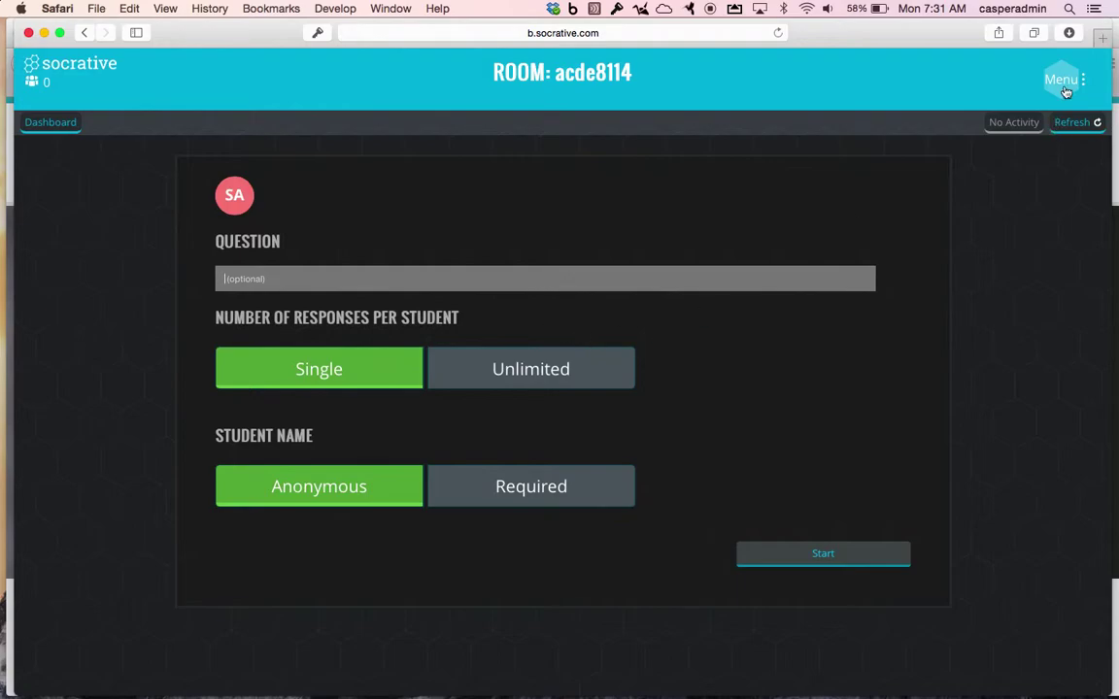
left_click(53, 123)
left_click(473, 254)
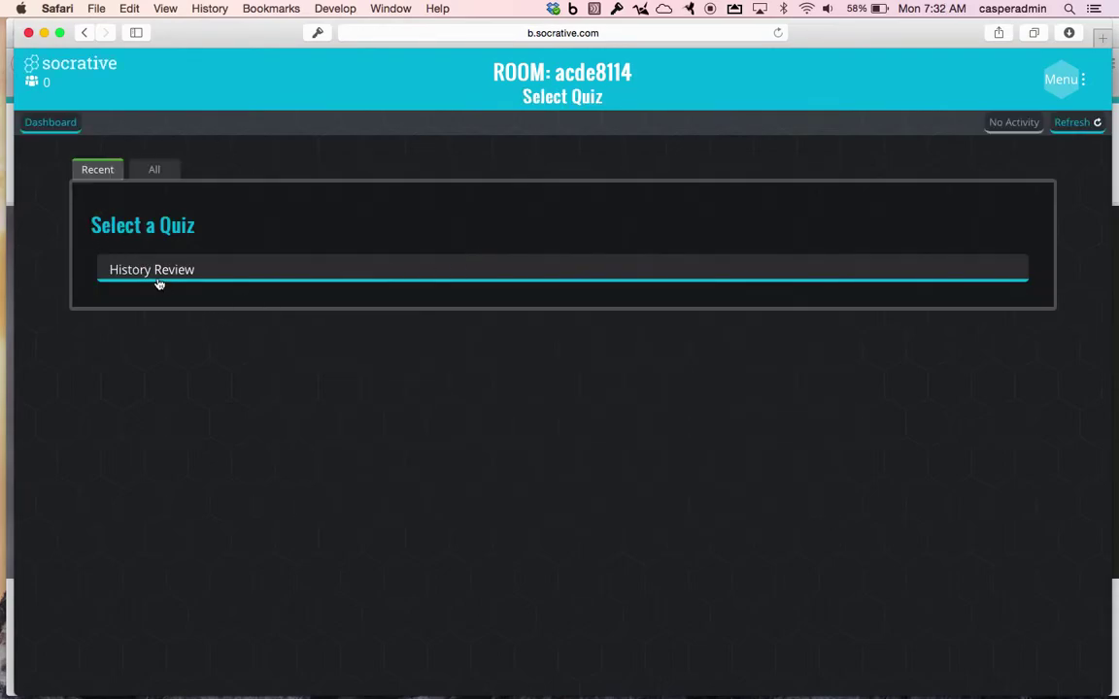
Switch between the All and Recent quiz lists, then return to the dashboard.
left_click(156, 171)
left_click(95, 170)
left_click(50, 123)
Begin a new quiz from Manage Quizzes, then leave it unnamed for the dashboard.
left_click(475, 458)
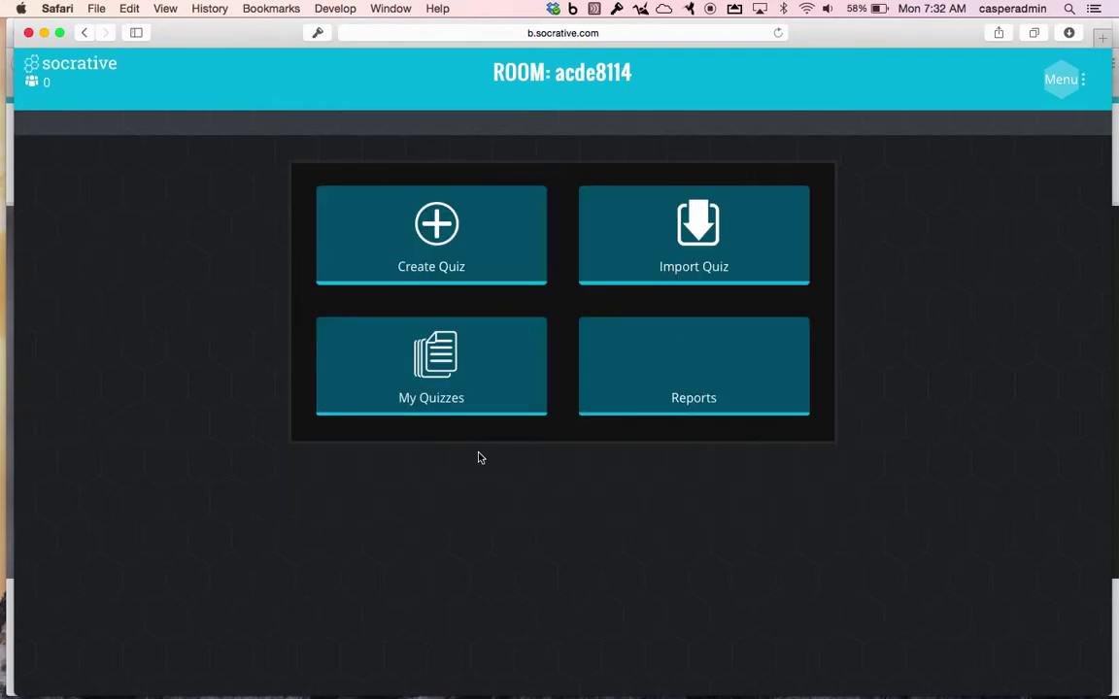
left_click(439, 257)
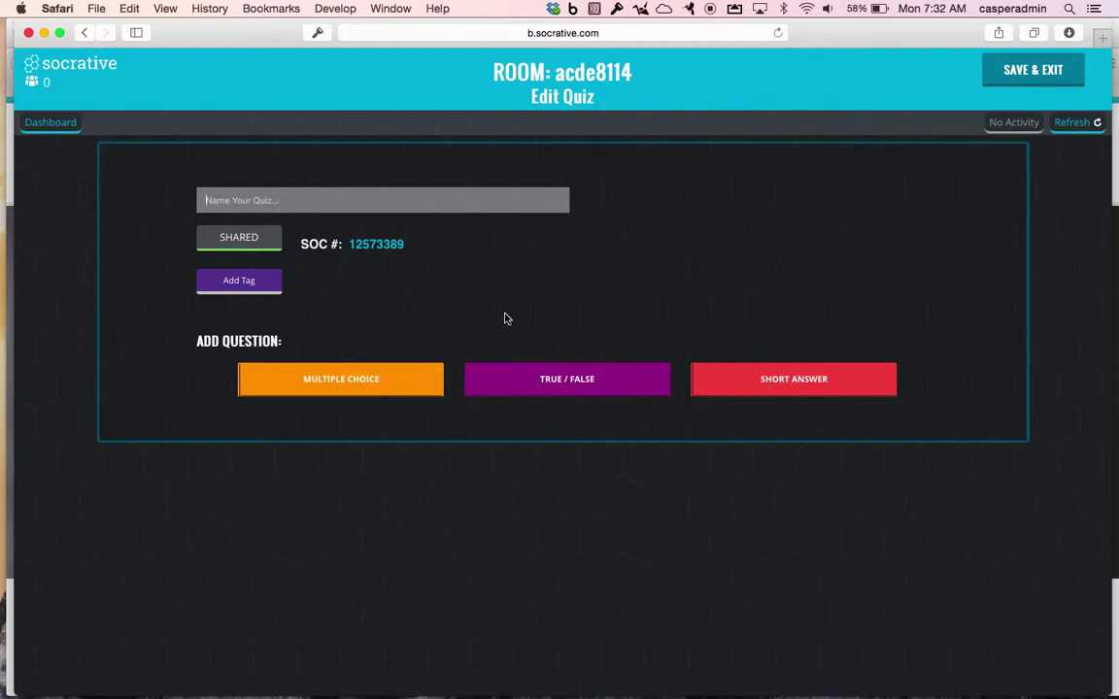
left_click(49, 124)
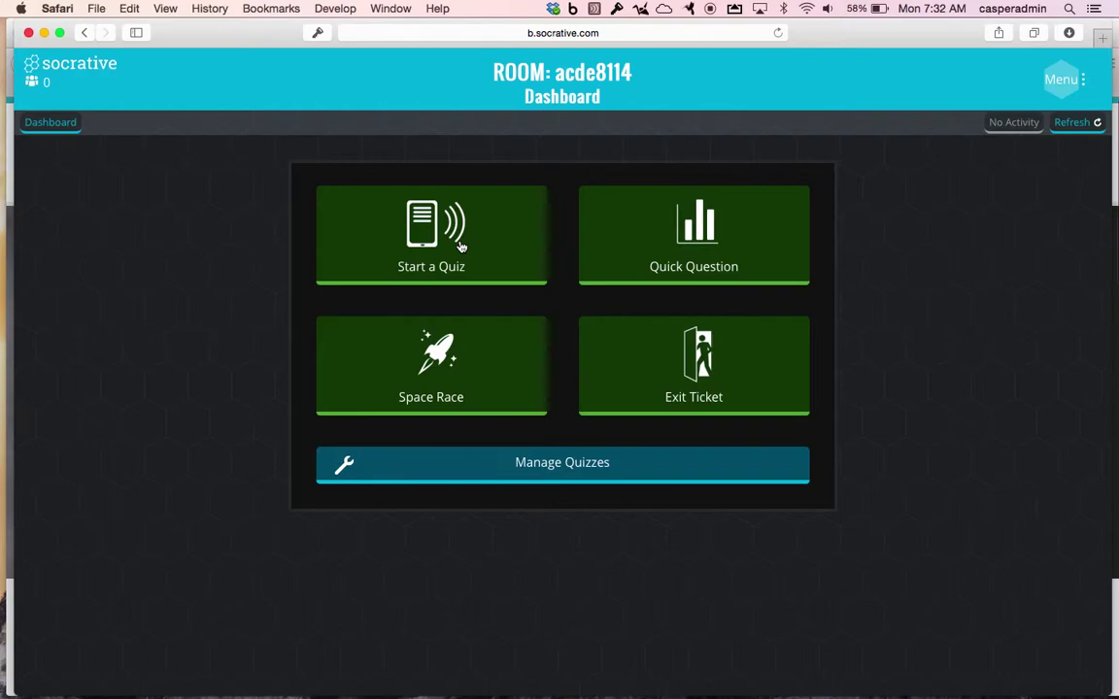
Launch History Review in Student Paced – Immediate Feedback mode, then switch to Firefox.
left_click(432, 276)
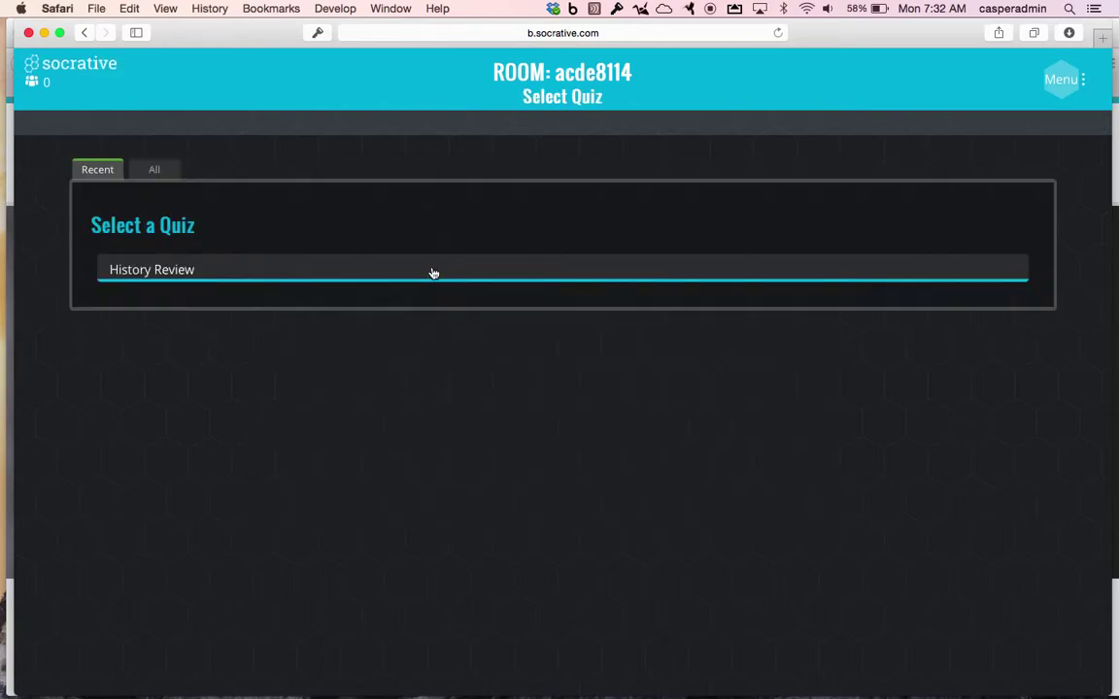
left_click(165, 279)
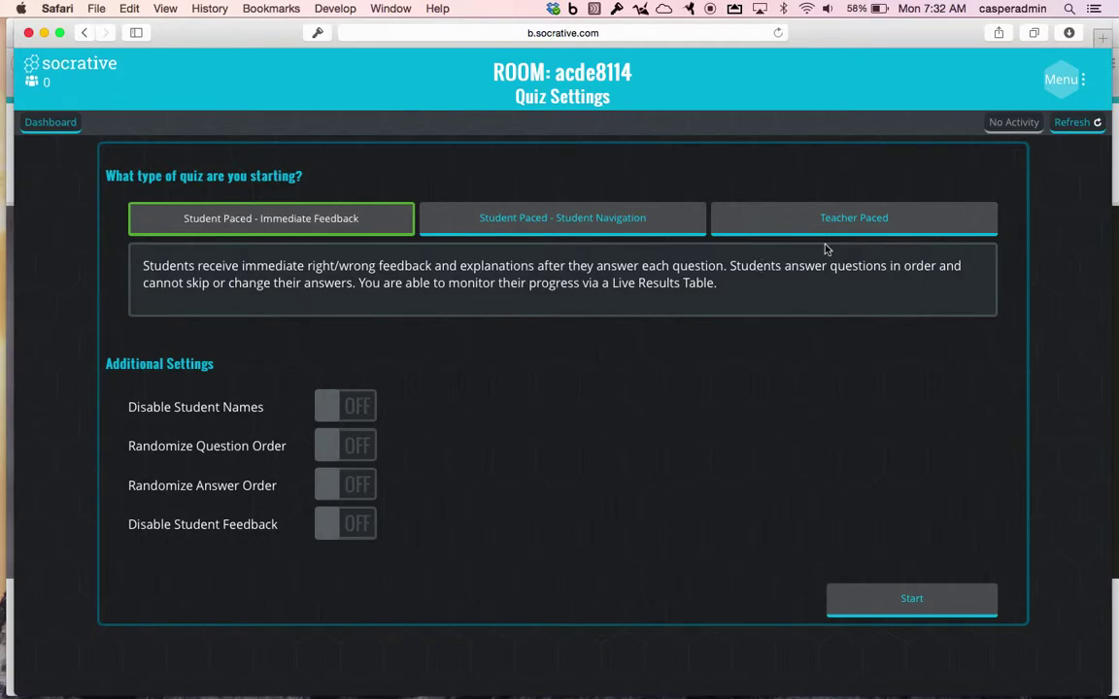
left_click(914, 232)
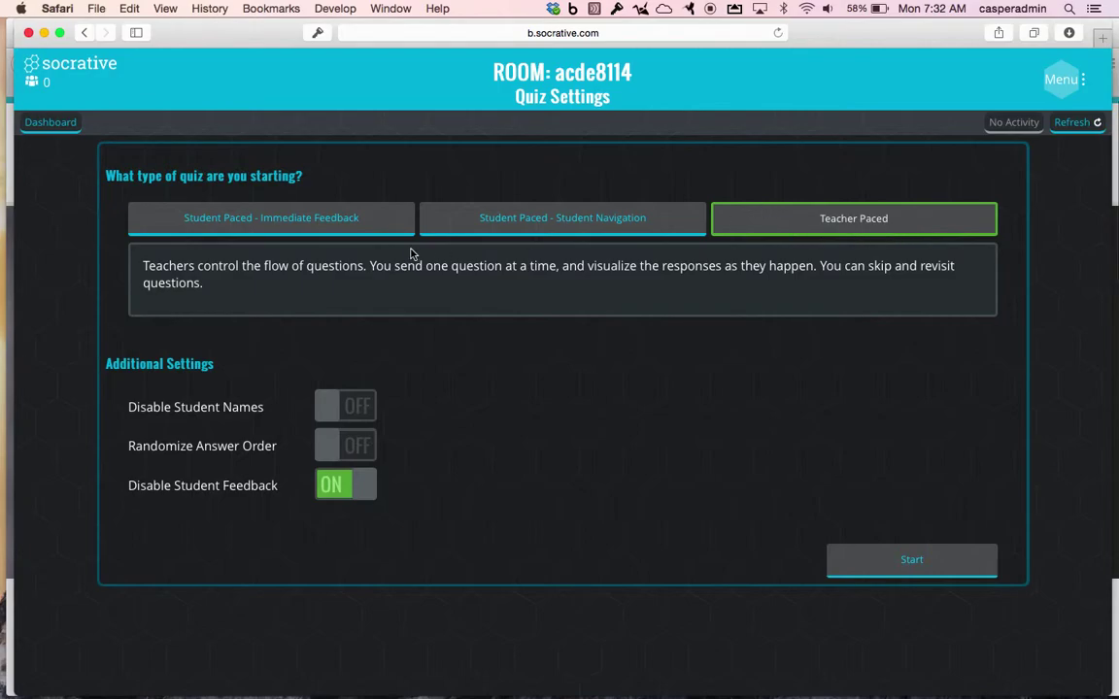
left_click(339, 215)
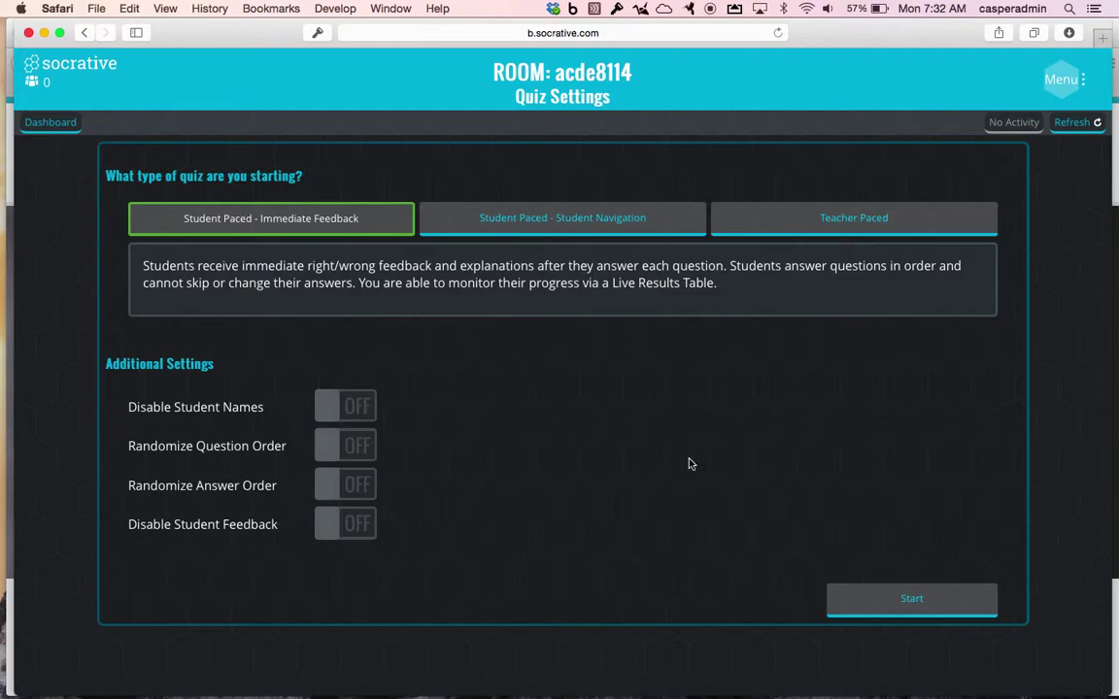
left_click(889, 602)
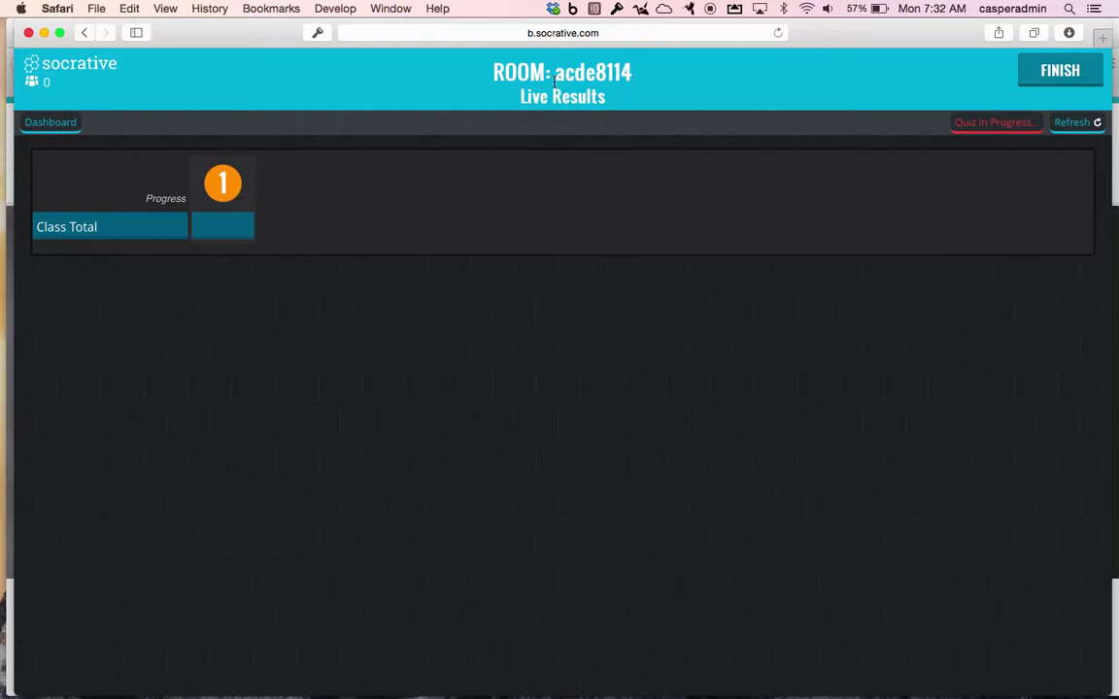
left_click_drag(554, 71, 638, 72)
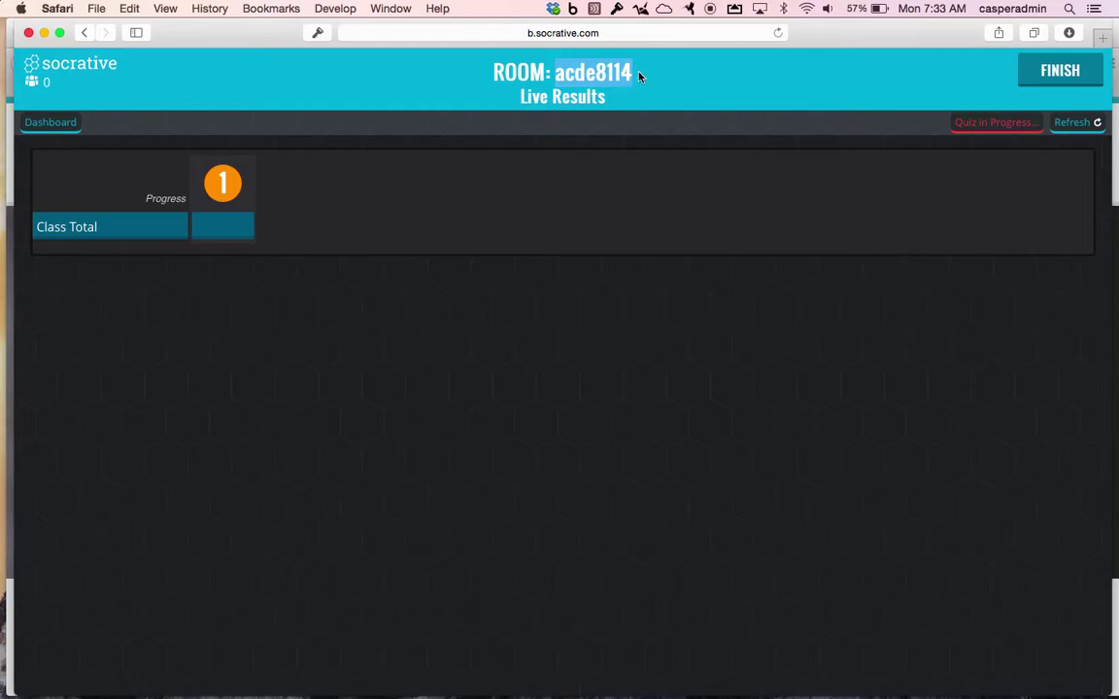
key("super+Tab")
key("super+Tab")
key("super+Tab")
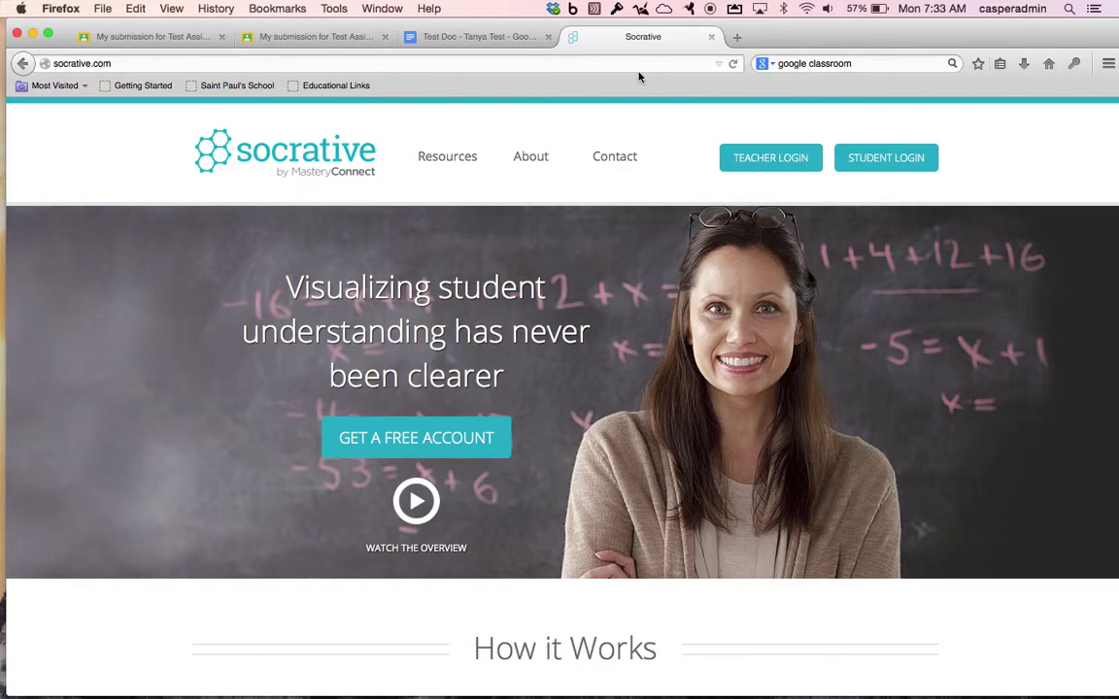
left_click(884, 157)
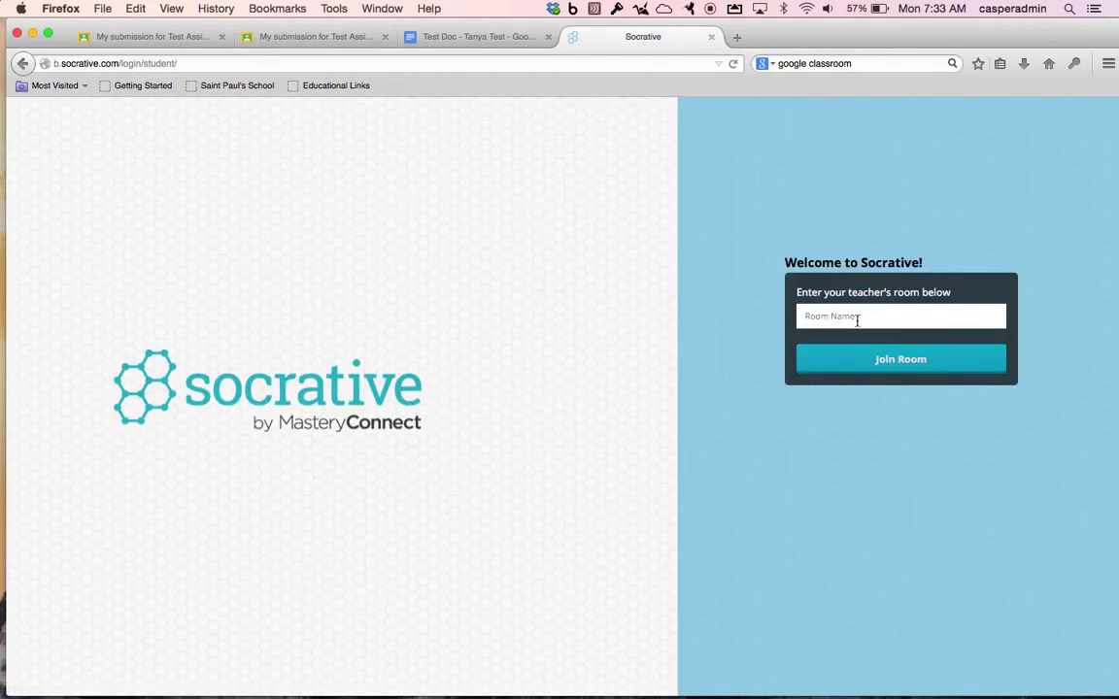
left_click(856, 319)
left_click(865, 360)
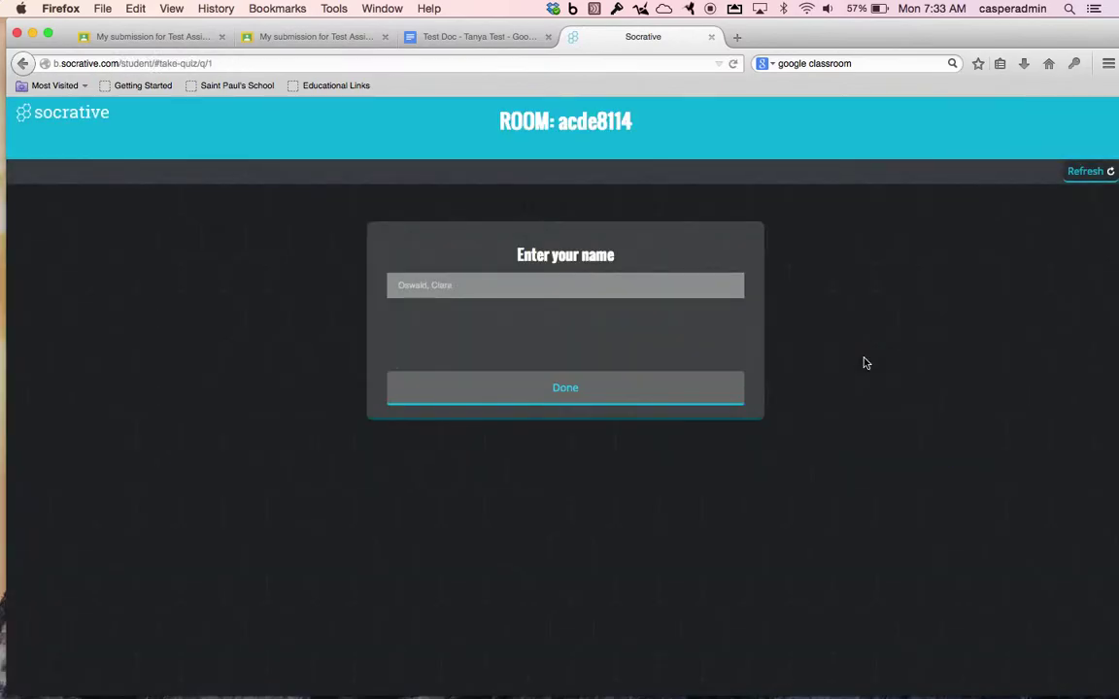
left_click(647, 287)
type("Test Student")
left_click(650, 402)
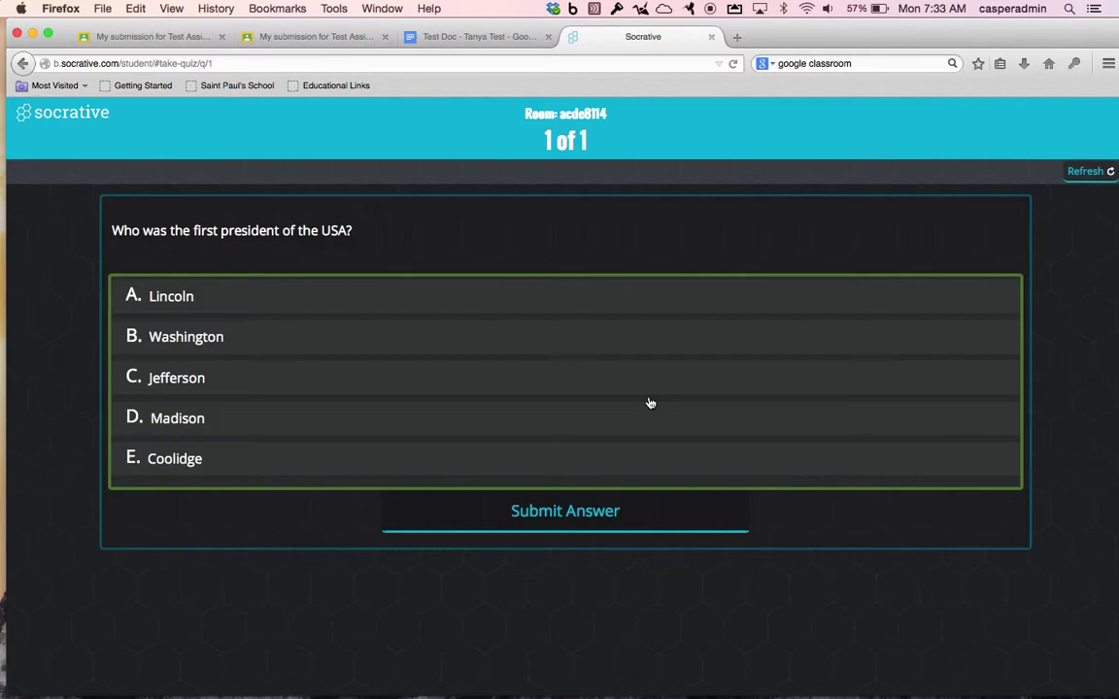
Answer Washington for question 1, then return to the teacher's Live Results.
left_click(591, 350)
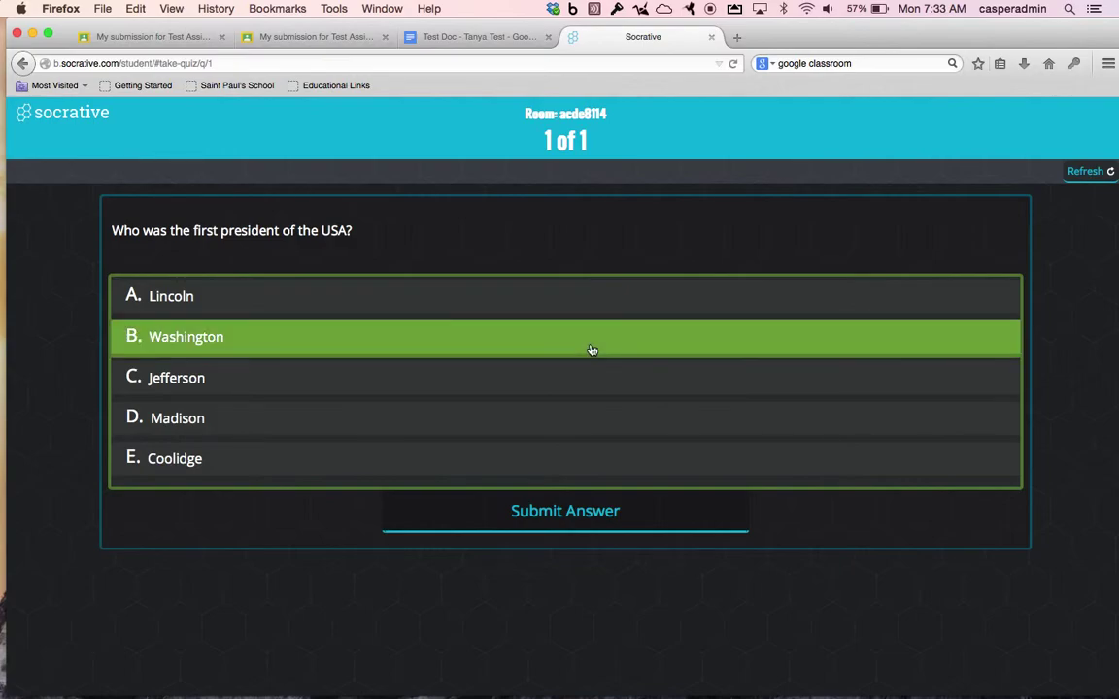
left_click(586, 525)
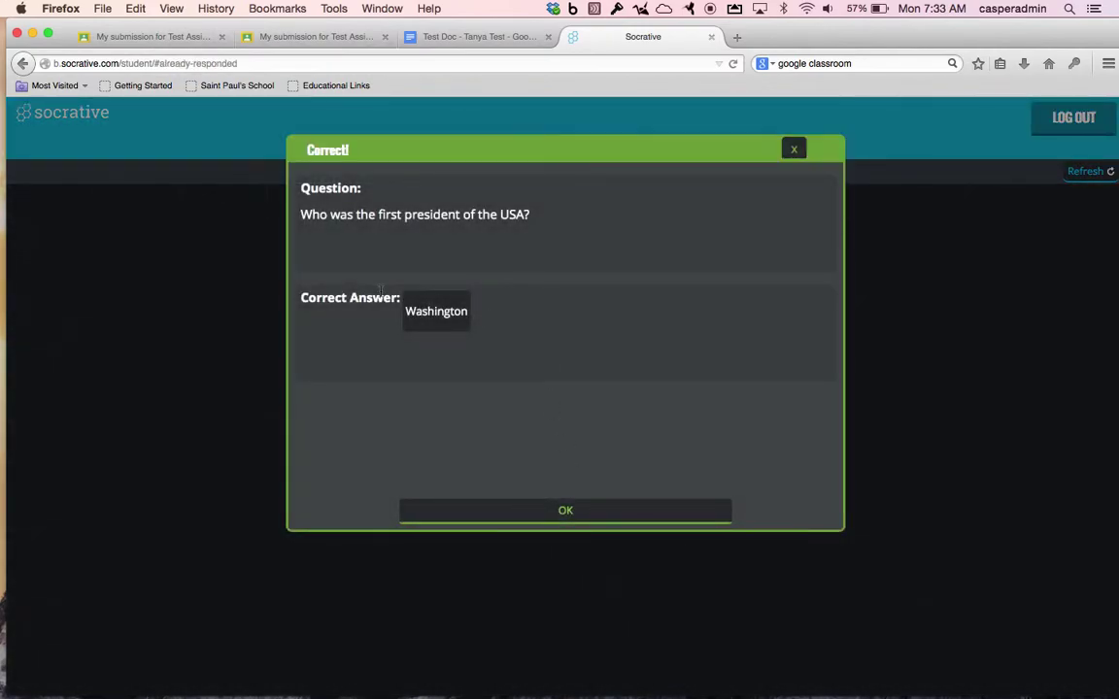
left_click(564, 520)
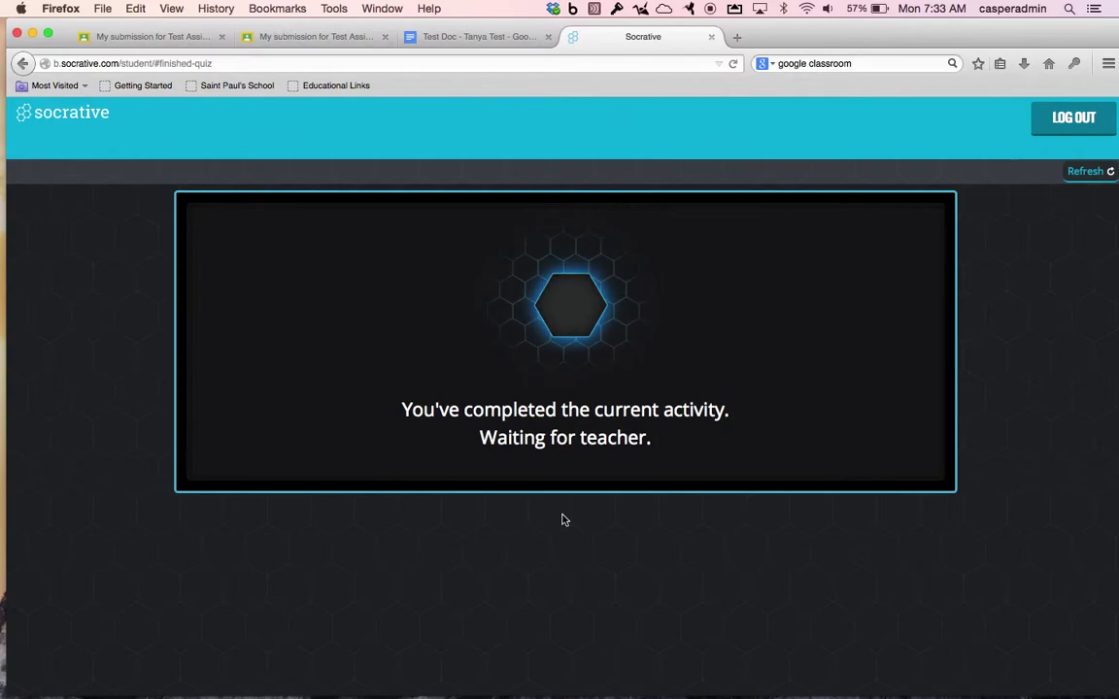
key("super+Tab")
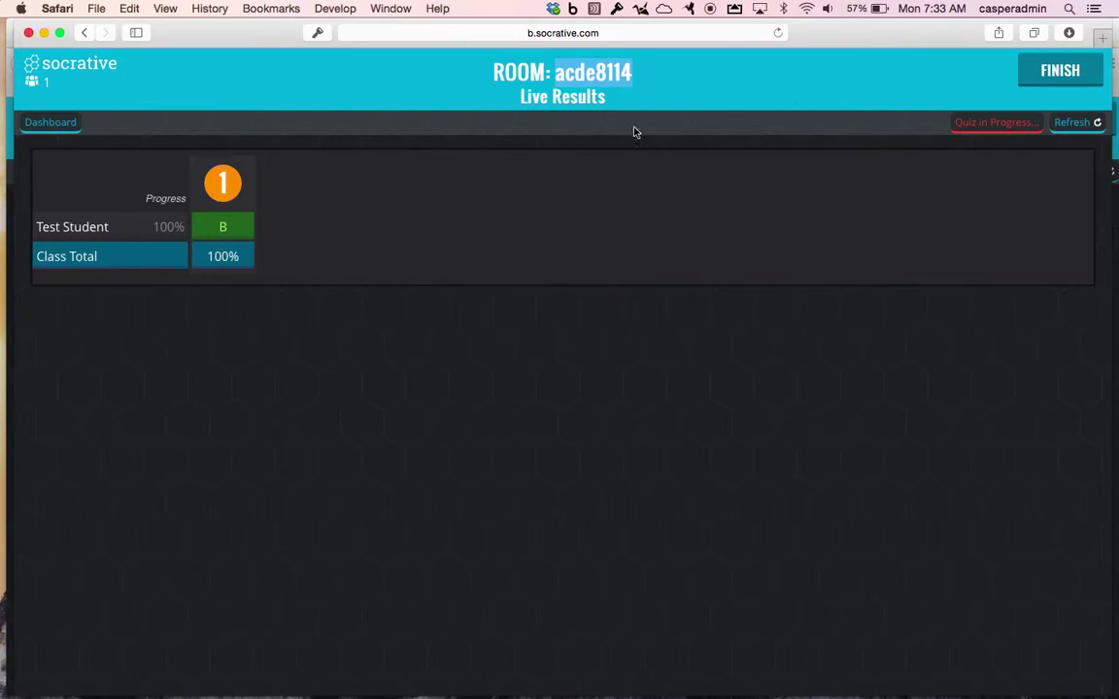
Finish the quiz and e-mail the Whole Class Excel report, dismissing the confirmation.
left_click(1057, 68)
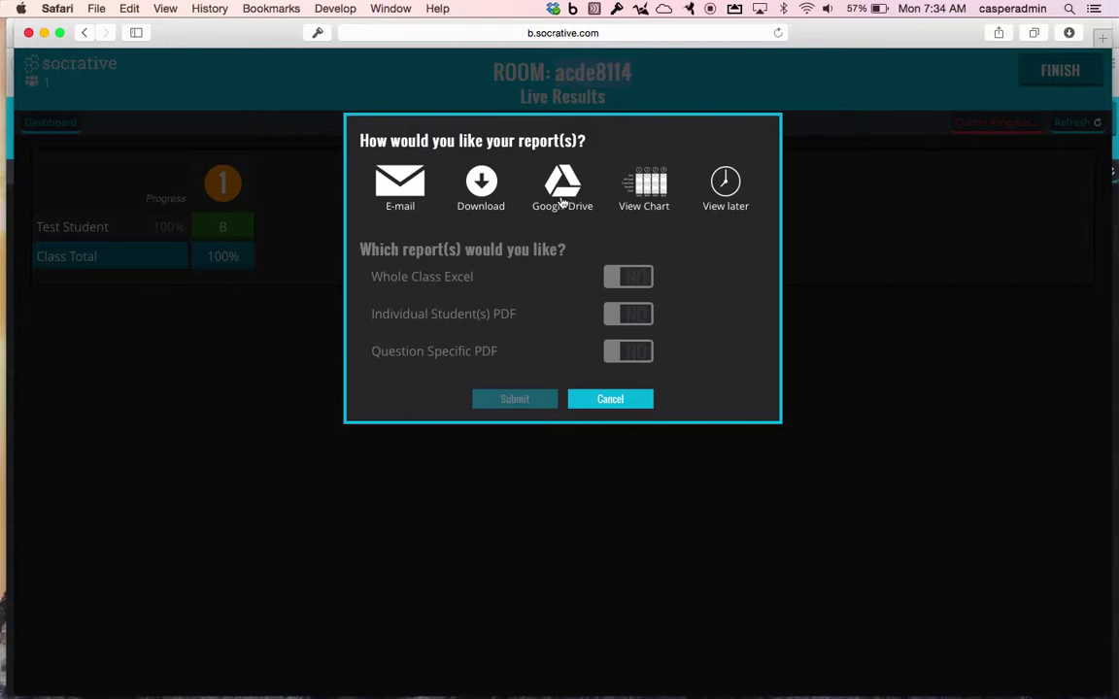
left_click(400, 194)
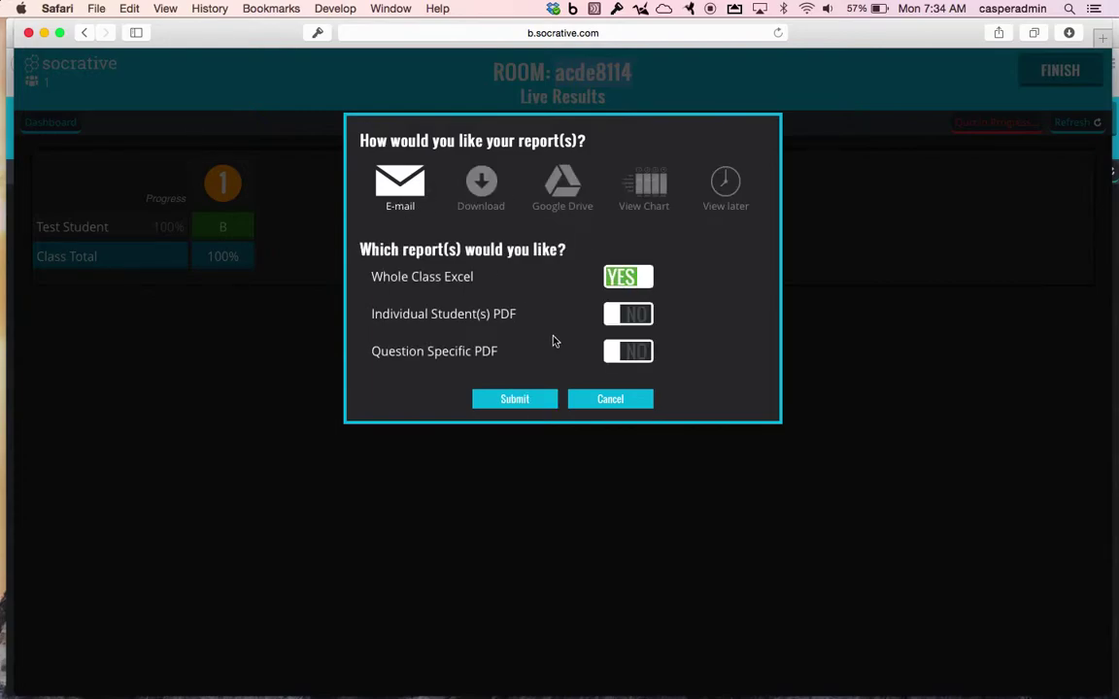
left_click(514, 399)
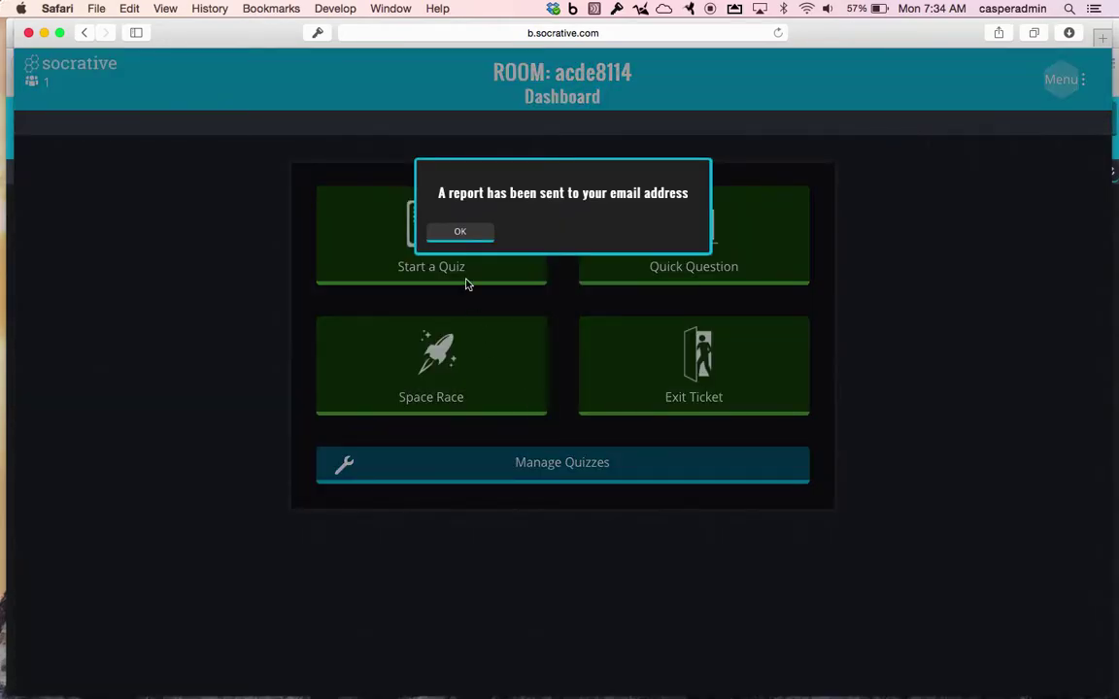
left_click(464, 233)
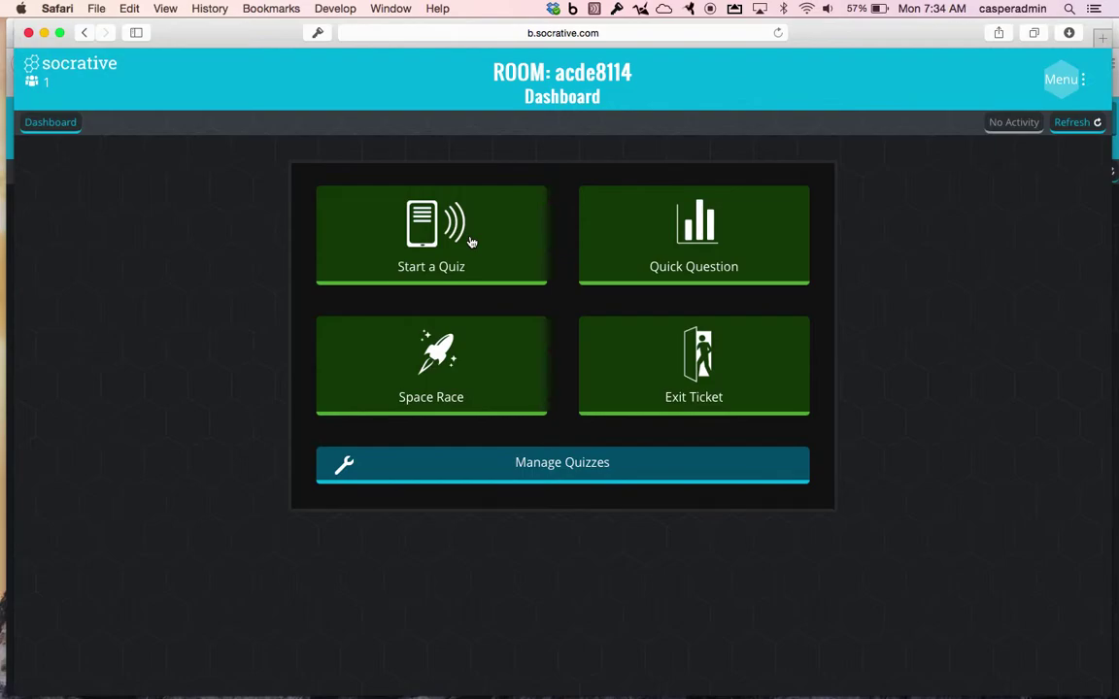
left_click(520, 467)
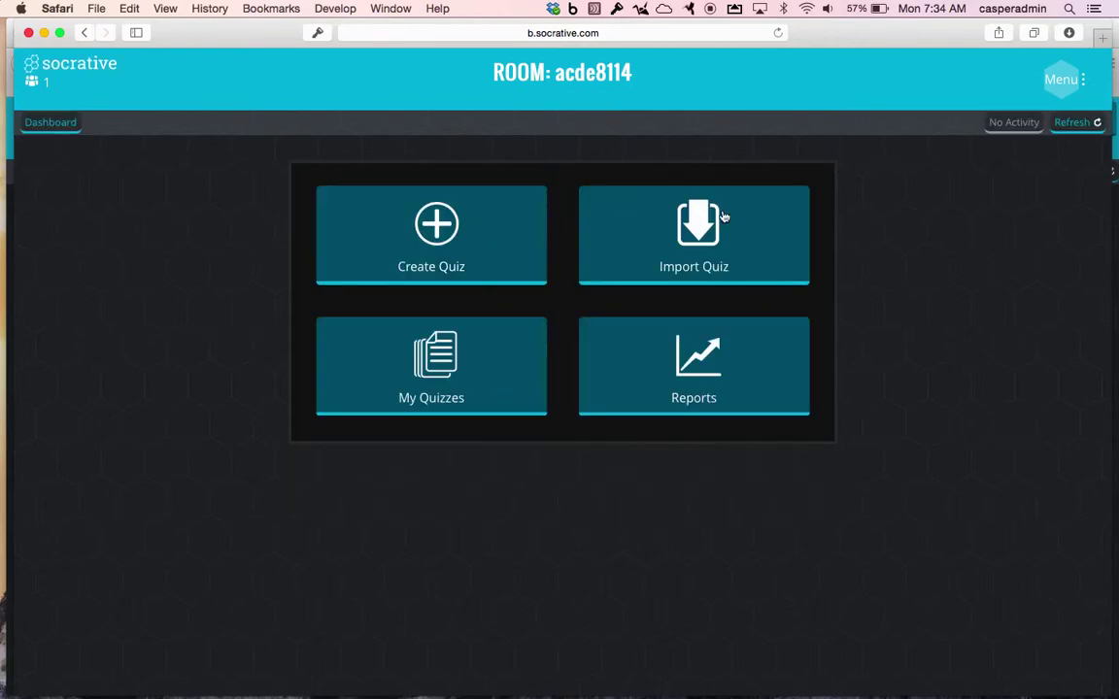
left_click(723, 216)
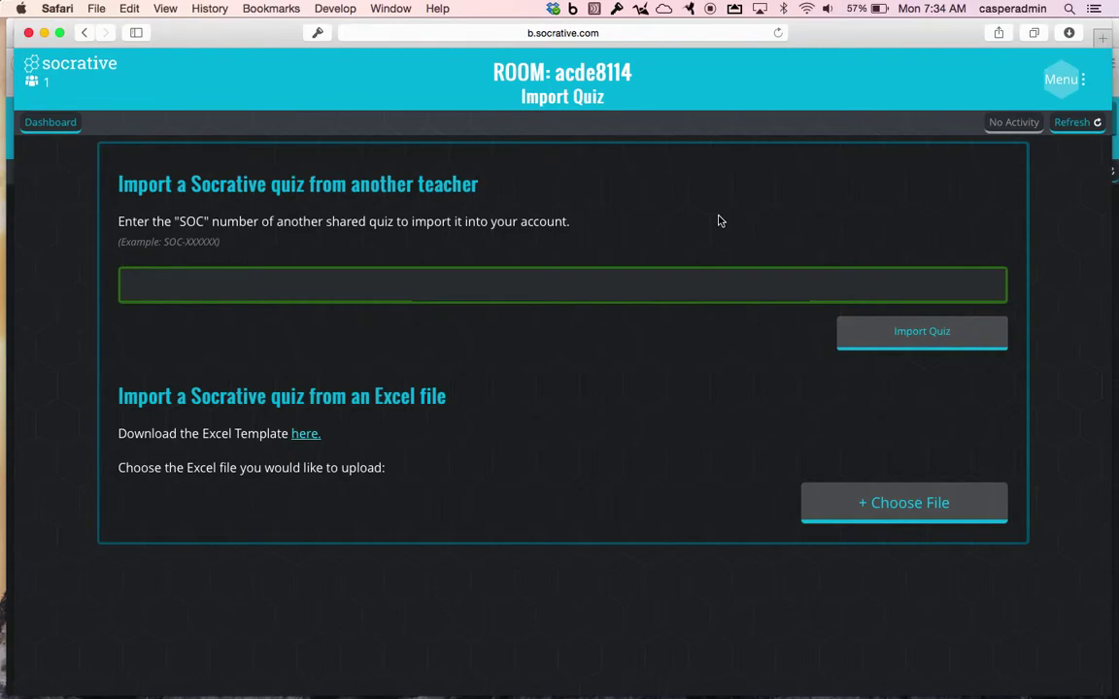
left_click(46, 118)
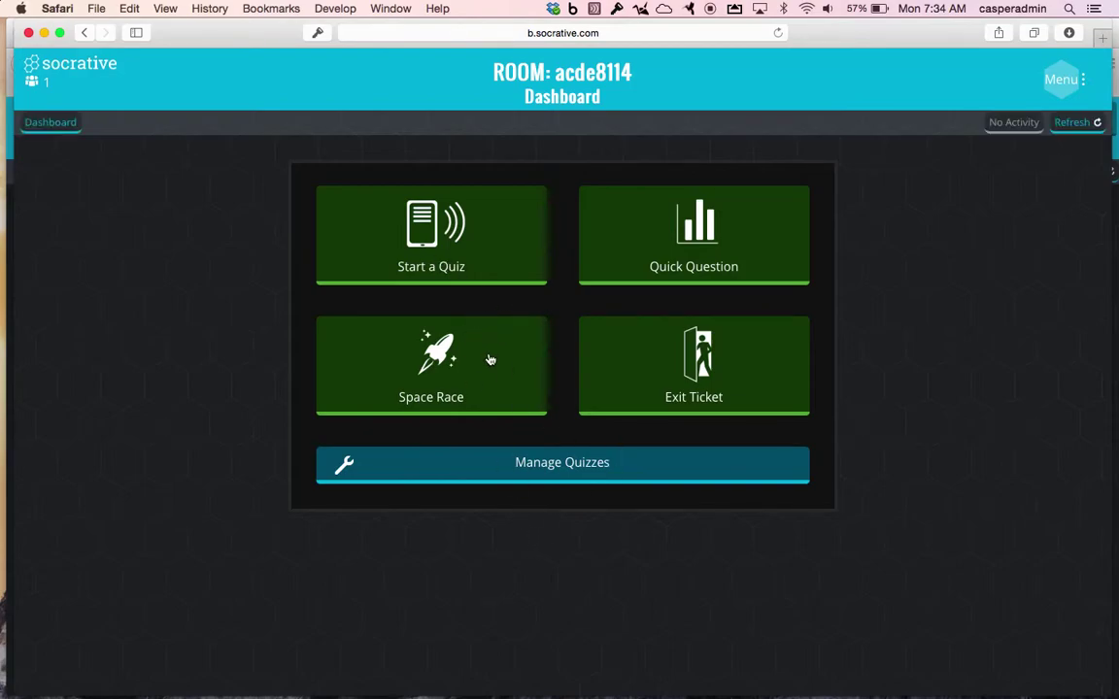
left_click(490, 358)
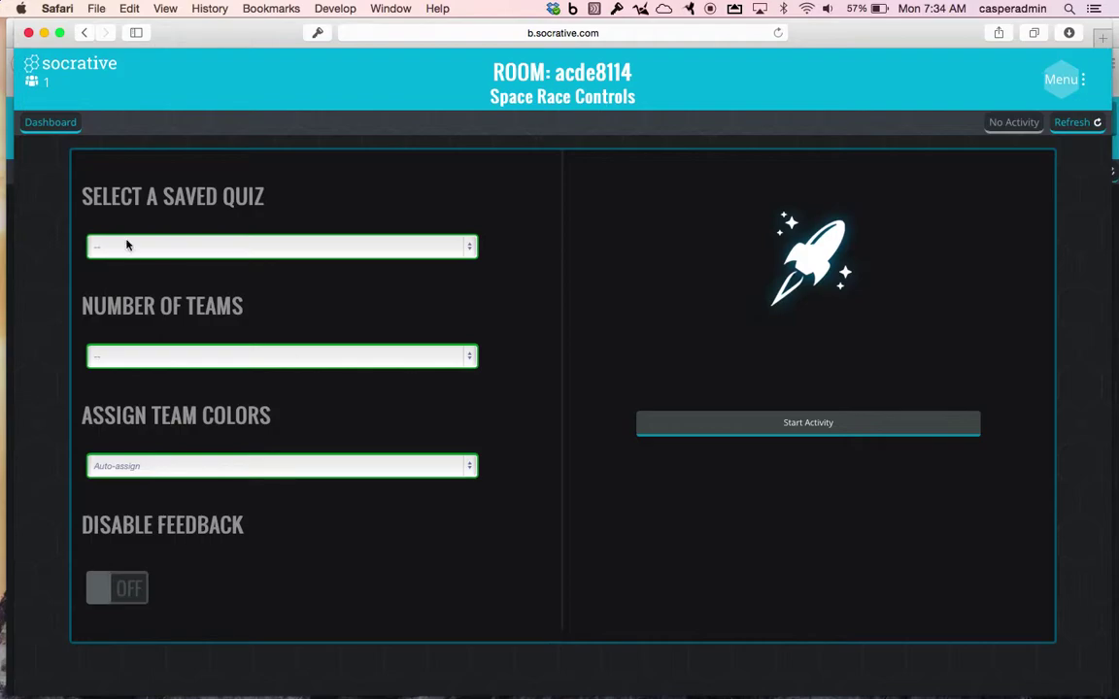
left_click(43, 124)
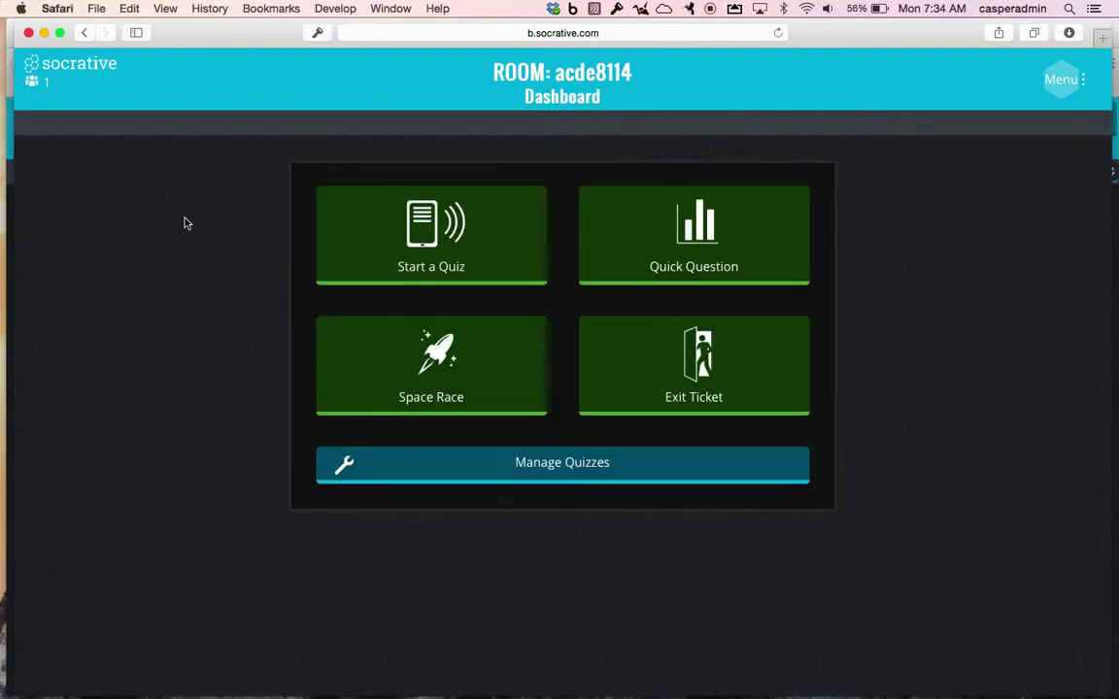